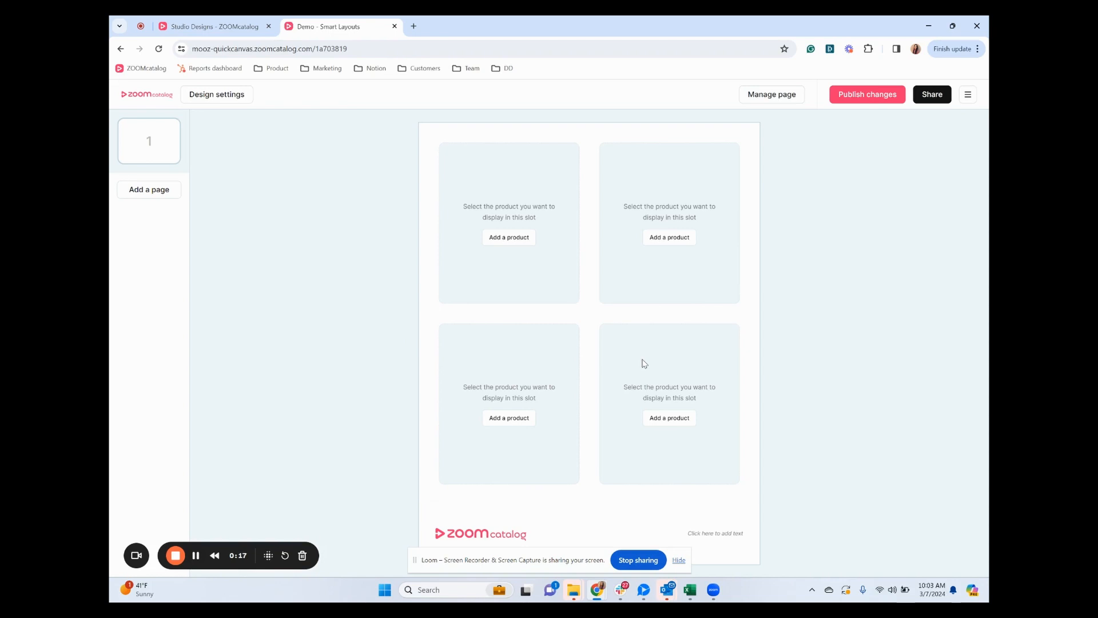
Turn on applying logos to products in the design's virtual sample settings, using the "your logo here light gray" logo, and save.
left_click(226, 94)
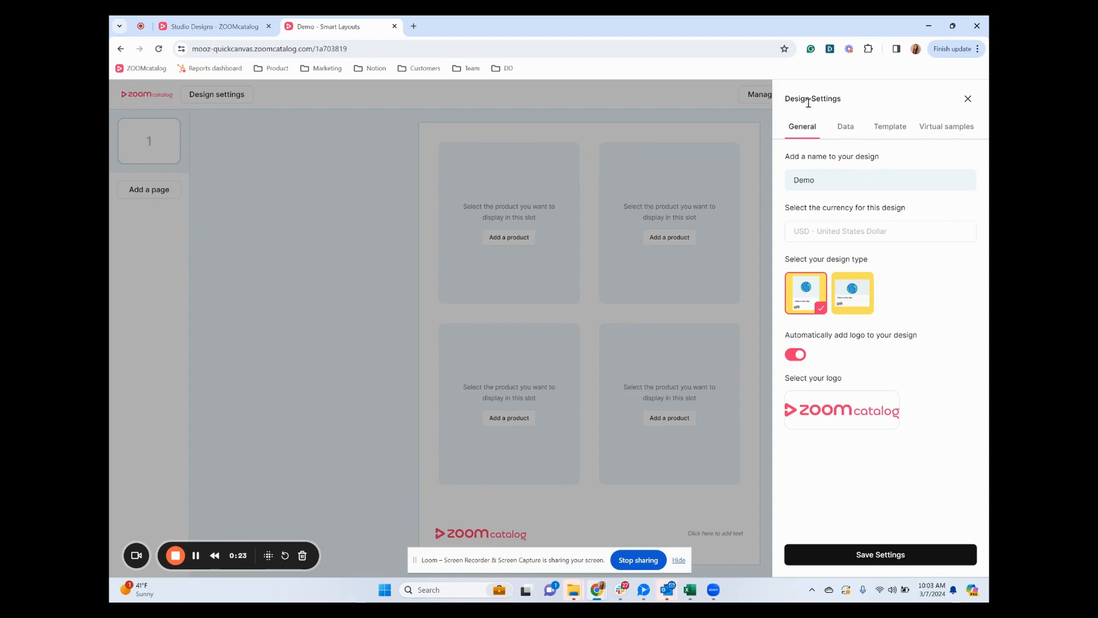
left_click(957, 131)
left_click(792, 250)
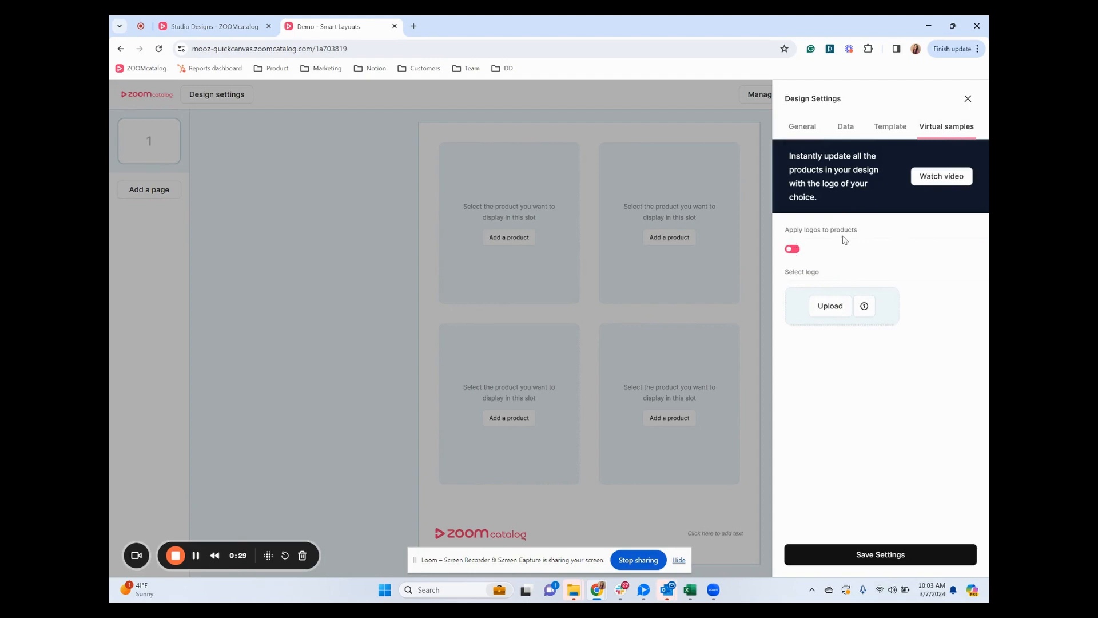
left_click(827, 313)
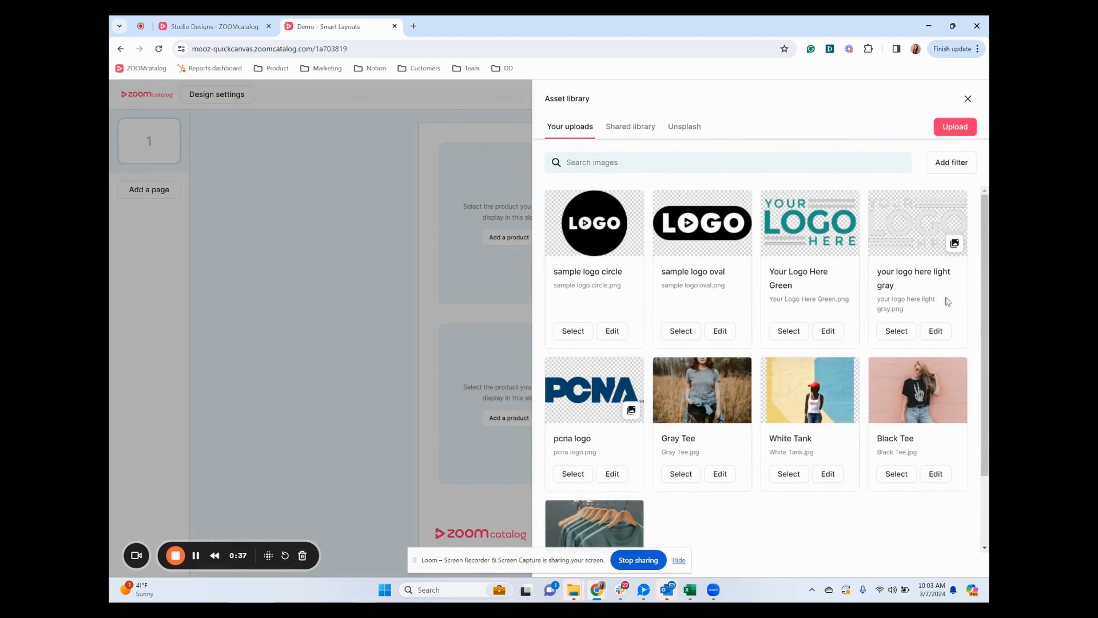
left_click(936, 331)
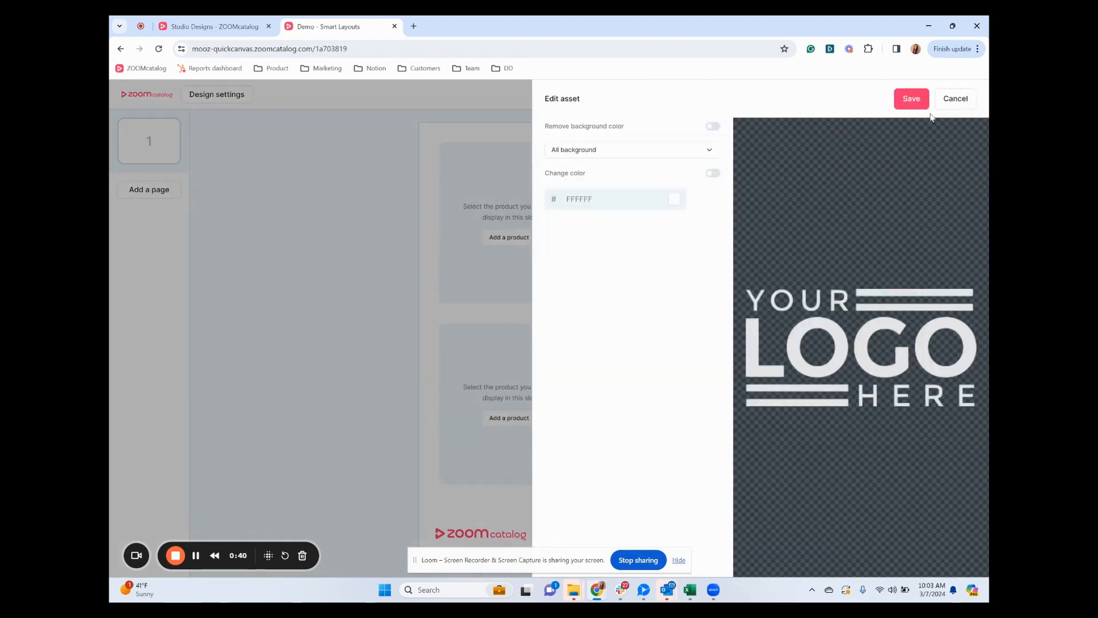
left_click(943, 101)
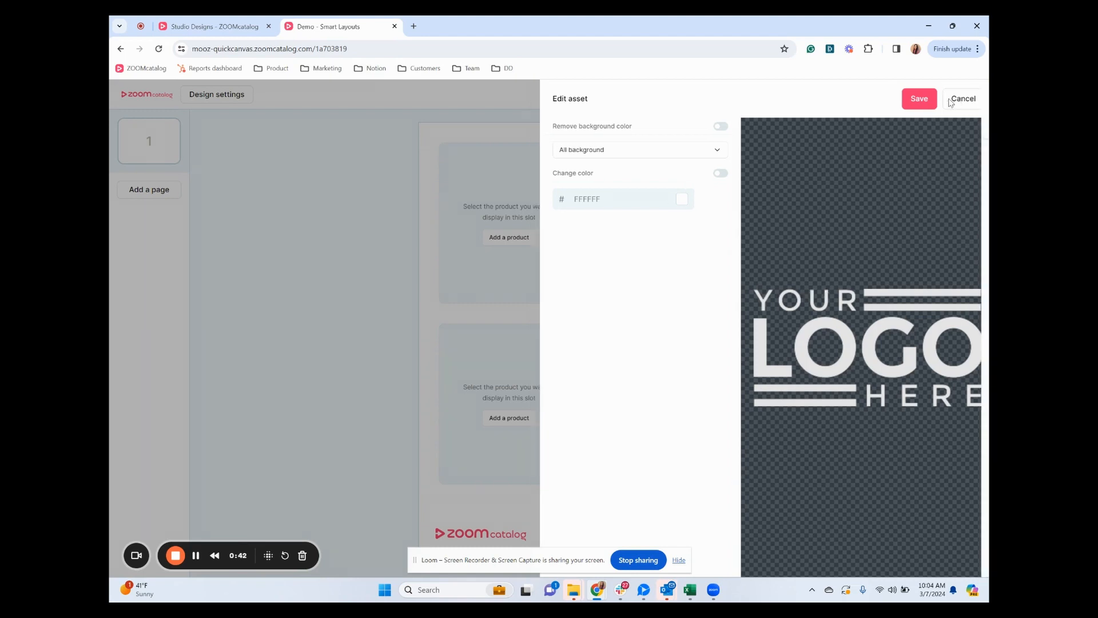
left_click(902, 336)
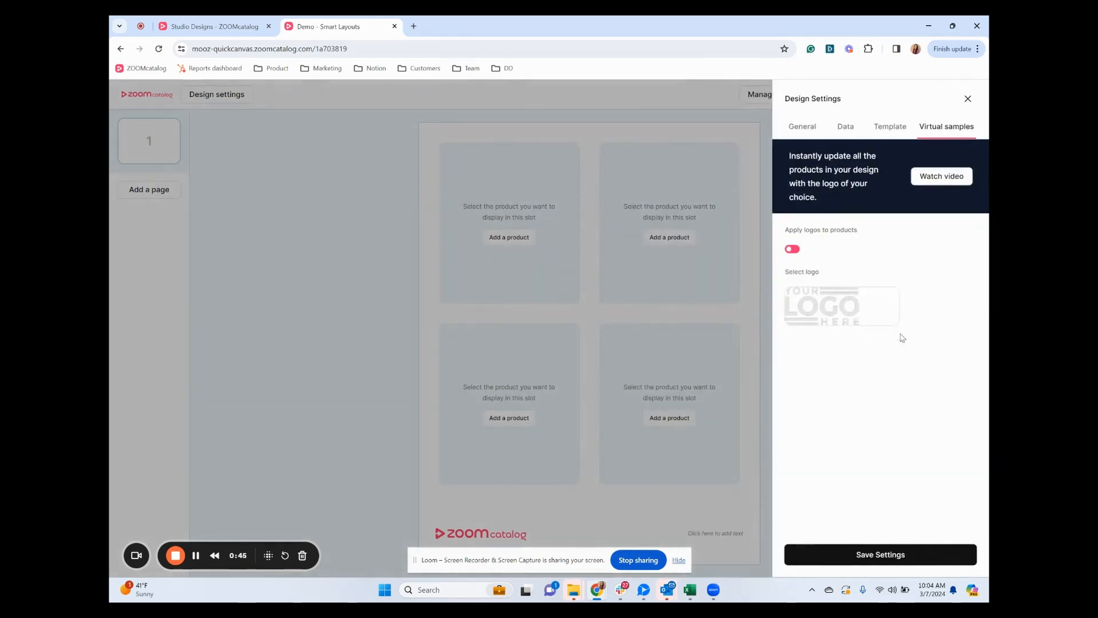
left_click(873, 555)
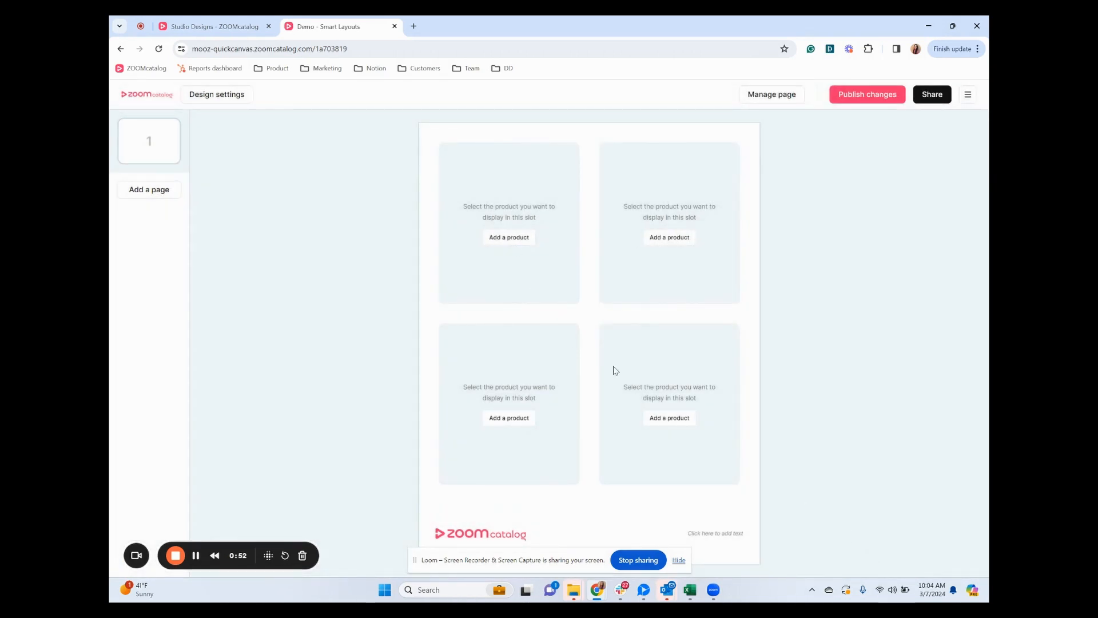
Fill the page with the Sport Cinch Bag, Artic Water Bottle, Comfort Hoodie and Matador On-Grid Packable Duffle.
left_click(509, 241)
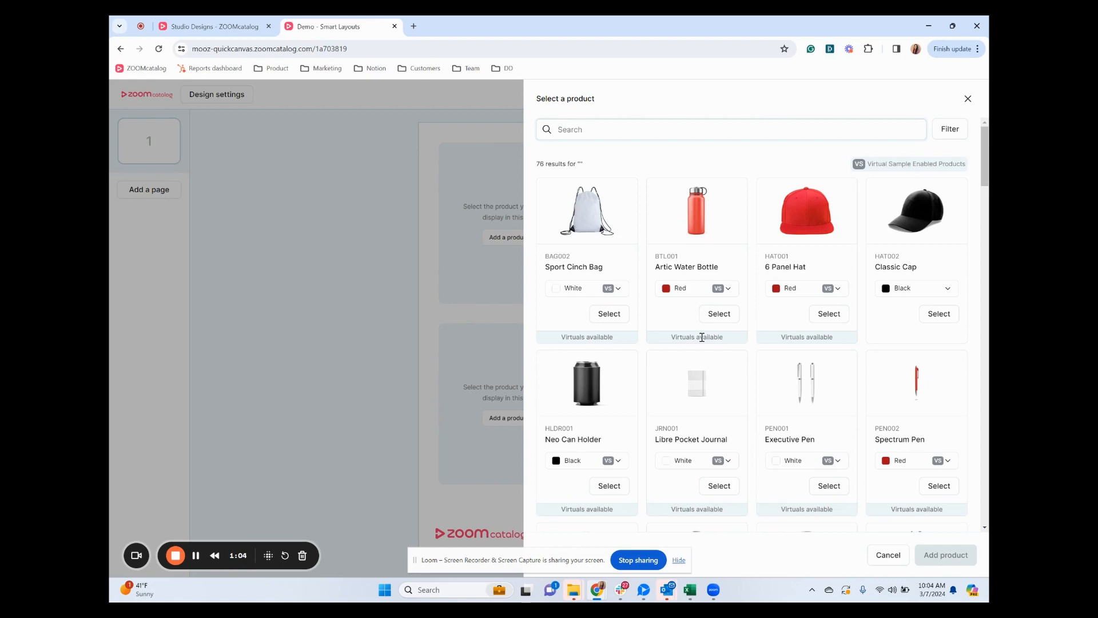
left_click(607, 318)
left_click(718, 315)
scroll(715, 323, "down", 4)
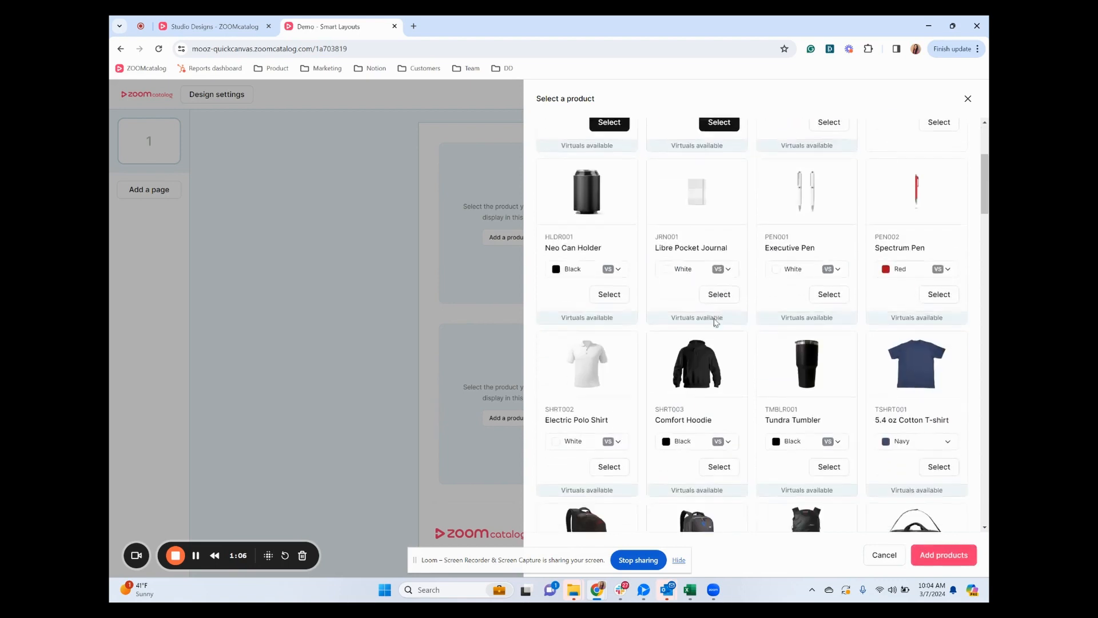
right_click(719, 410)
left_click(719, 407)
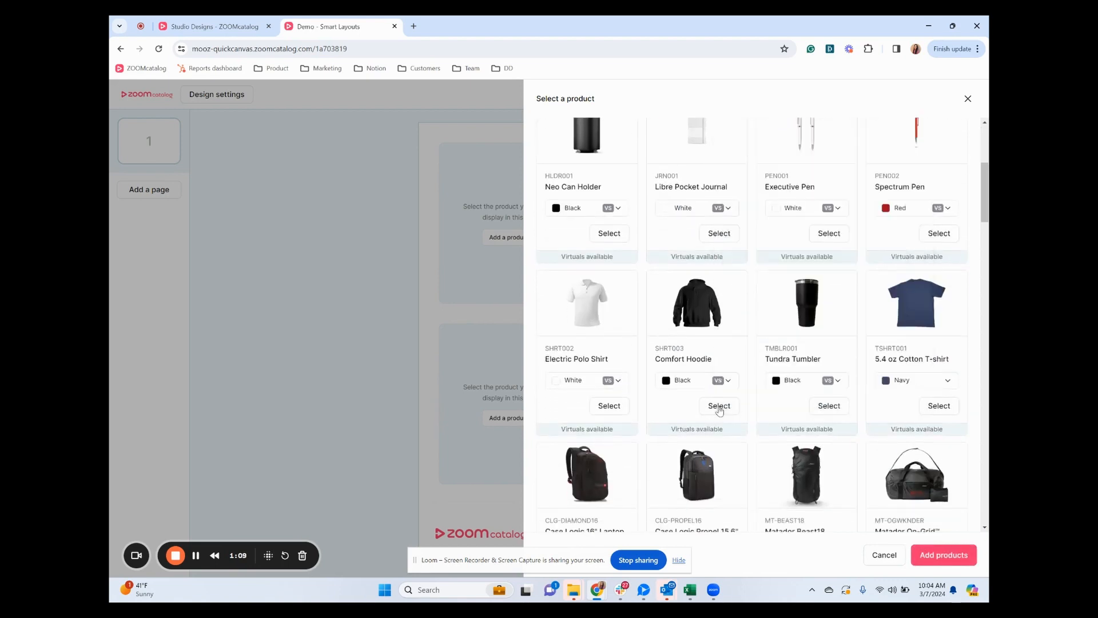
left_click(719, 407)
scroll(760, 395, "down", 3)
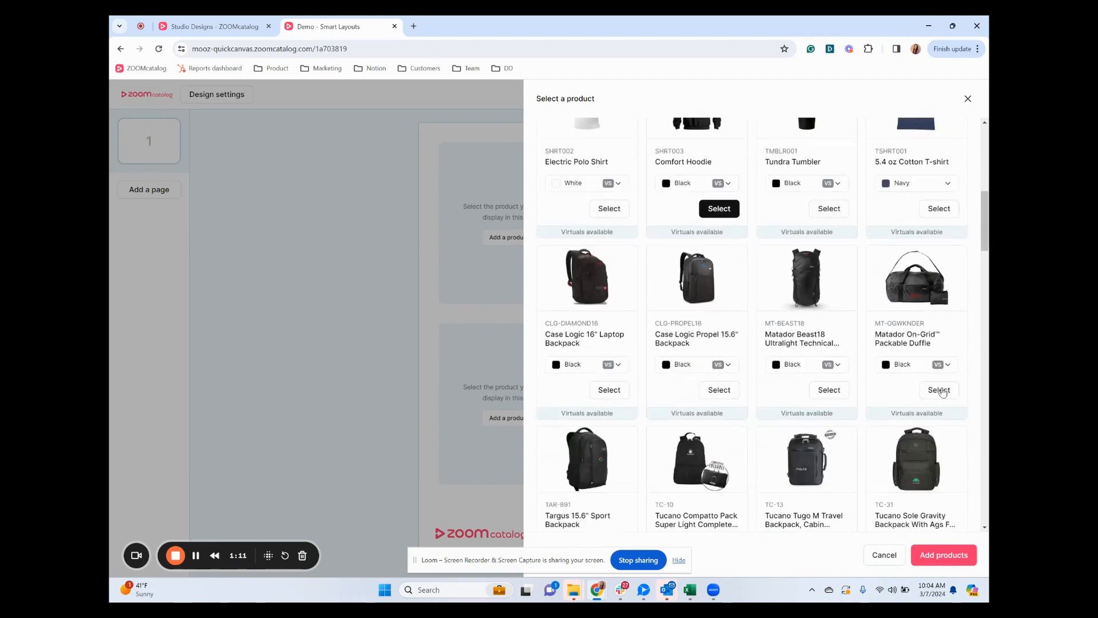
left_click(940, 389)
left_click(939, 559)
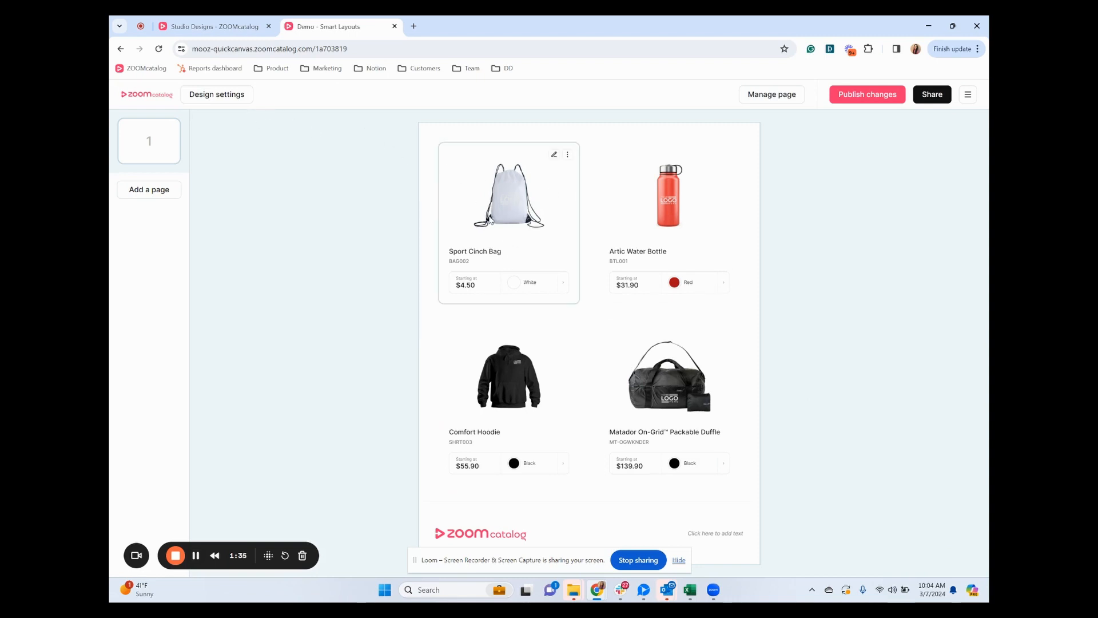
Open the Sport Cinch Bag's selected virtual sample image for logo editing.
left_click(554, 156)
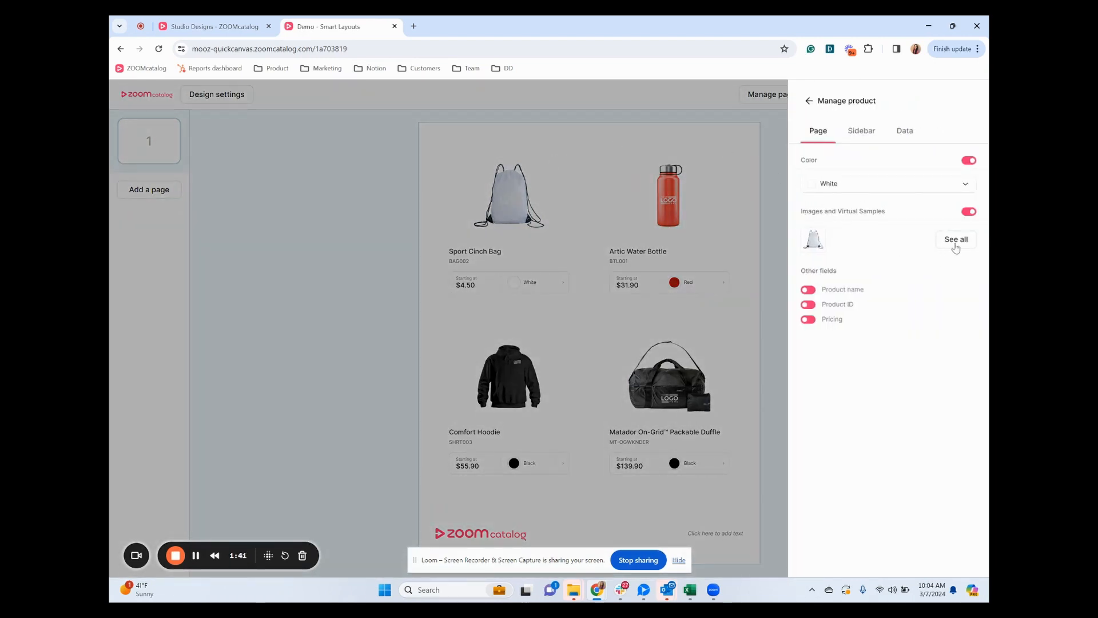
left_click(954, 245)
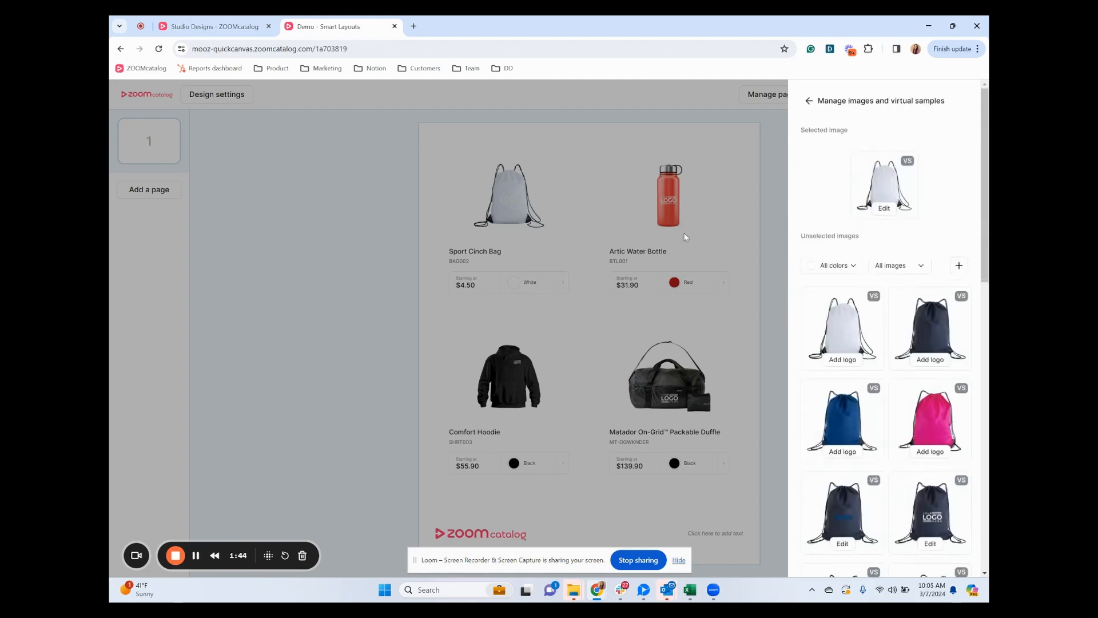
scroll(903, 374, "down", 3)
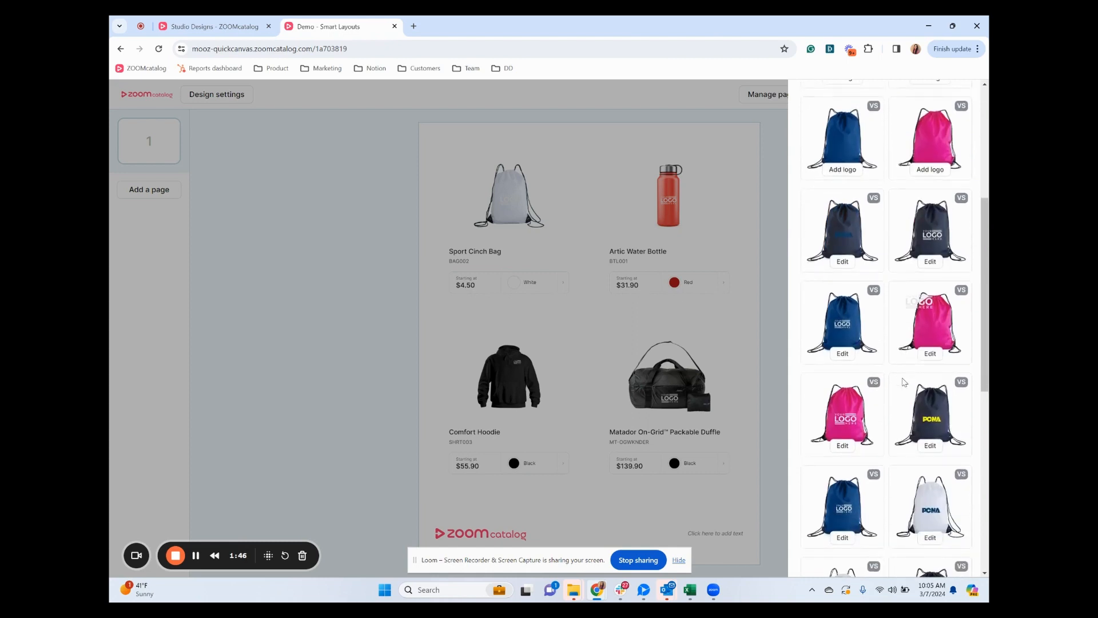
scroll(903, 382, "up", 3)
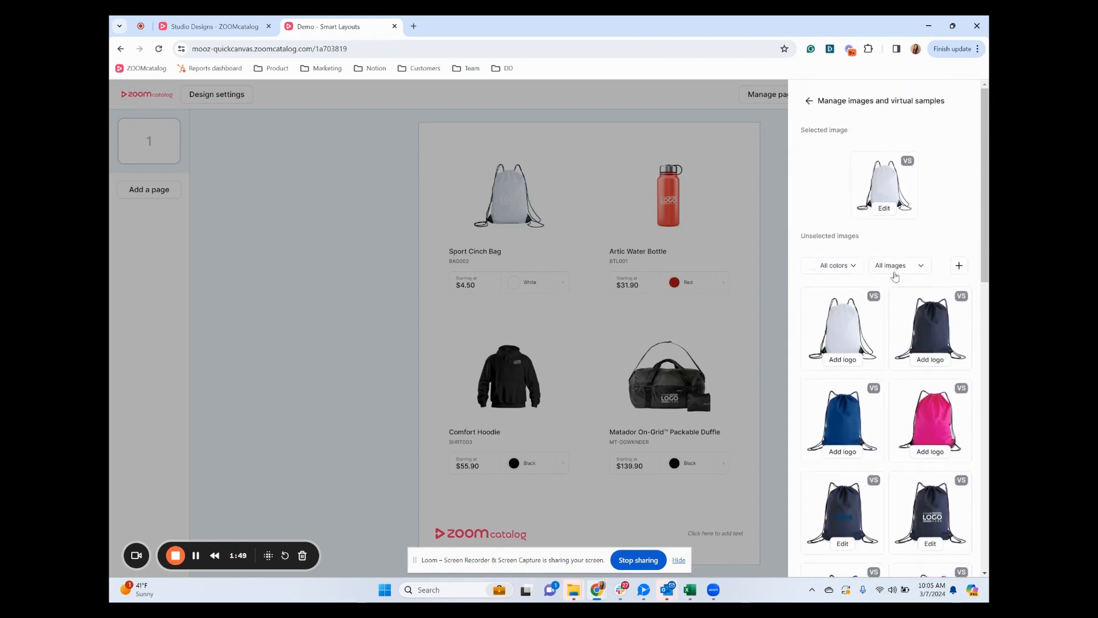
left_click(884, 216)
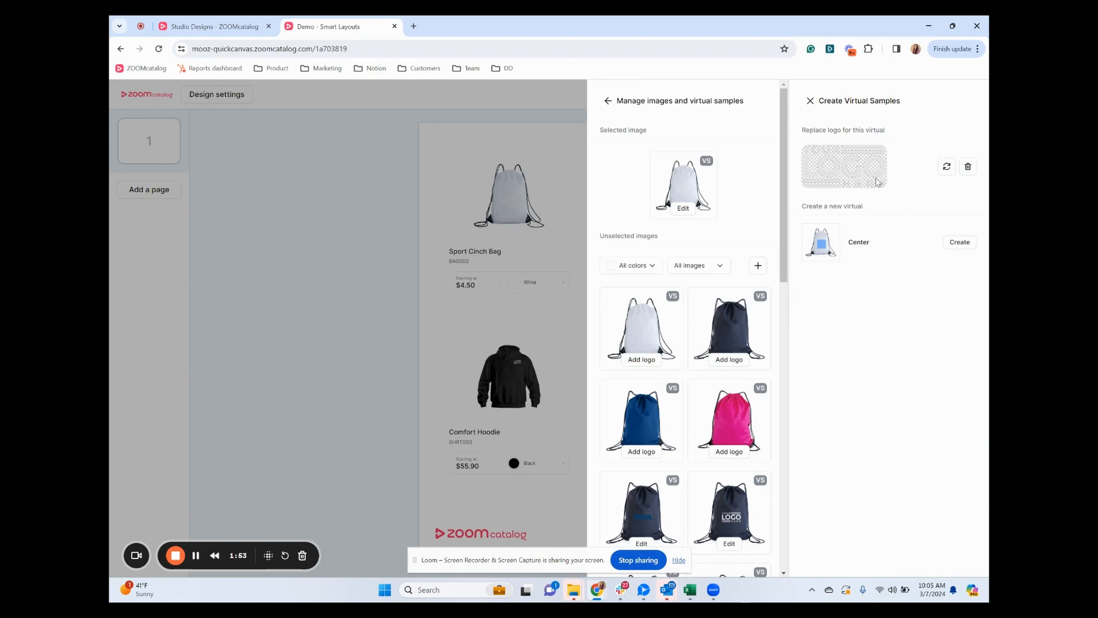
Save a green (3ABB53) color version of the "your logo here light gray" logo in the asset library.
left_click(946, 167)
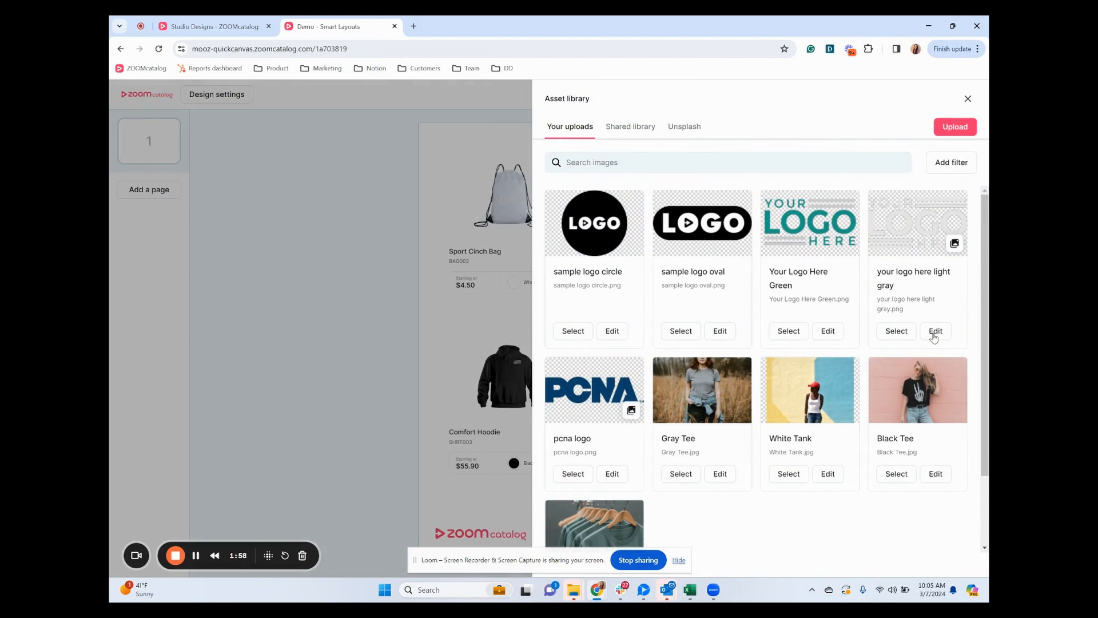
left_click(934, 335)
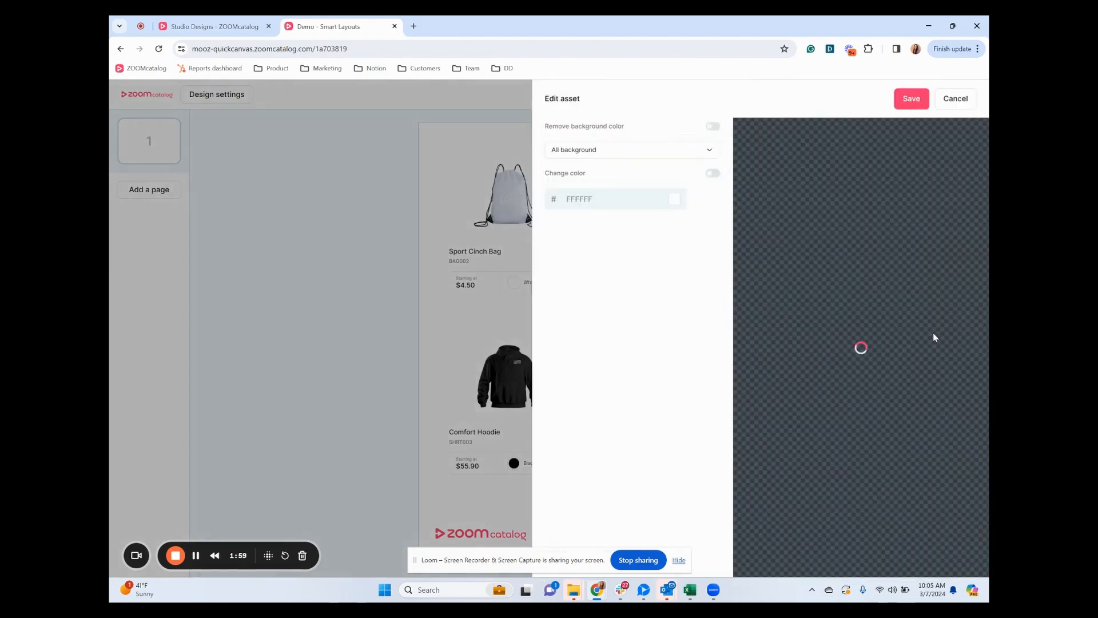
left_click(713, 173)
left_click(674, 200)
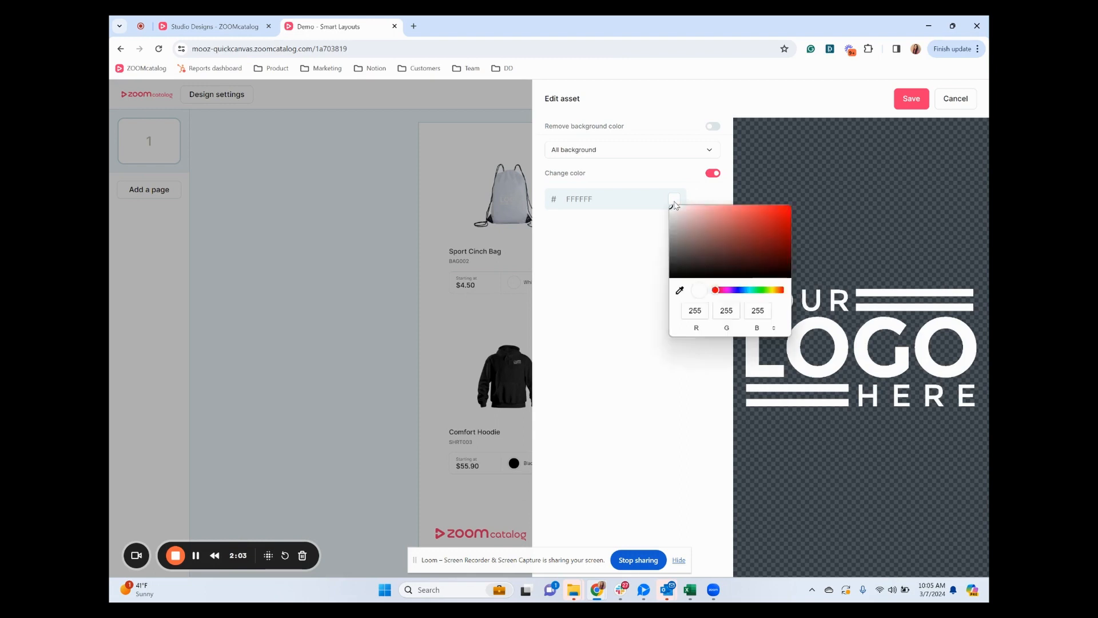
left_click_drag(747, 290, 755, 225)
left_click(749, 264)
left_click(900, 144)
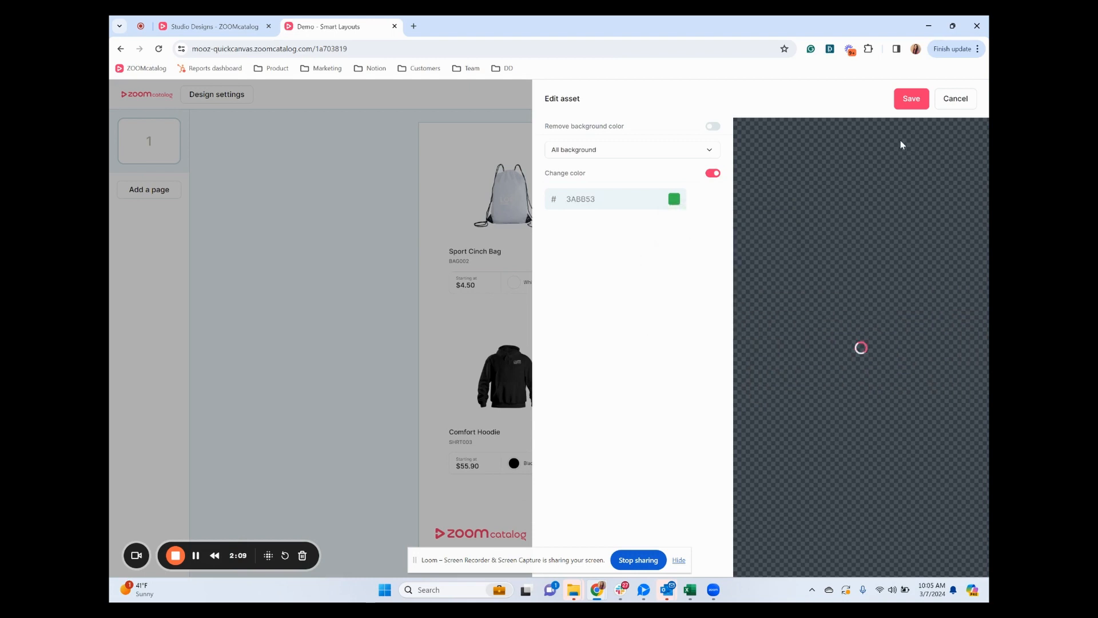
left_click(911, 99)
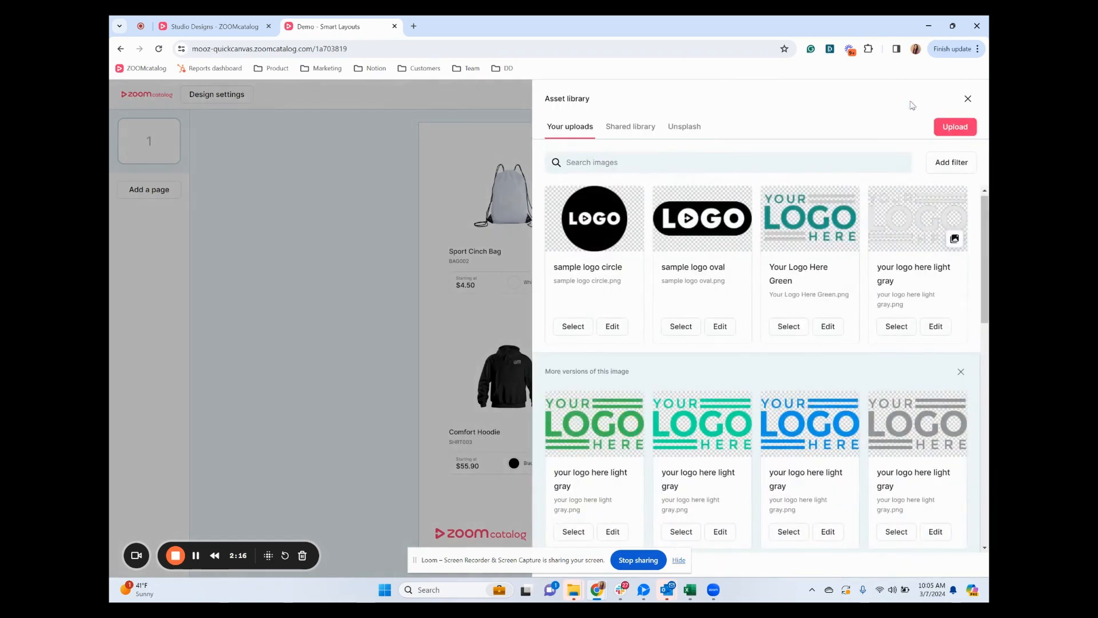
Create a Center virtual sample of the Sport Cinch Bag with the green logo version and return to the page.
scroll(588, 457, "down", 1)
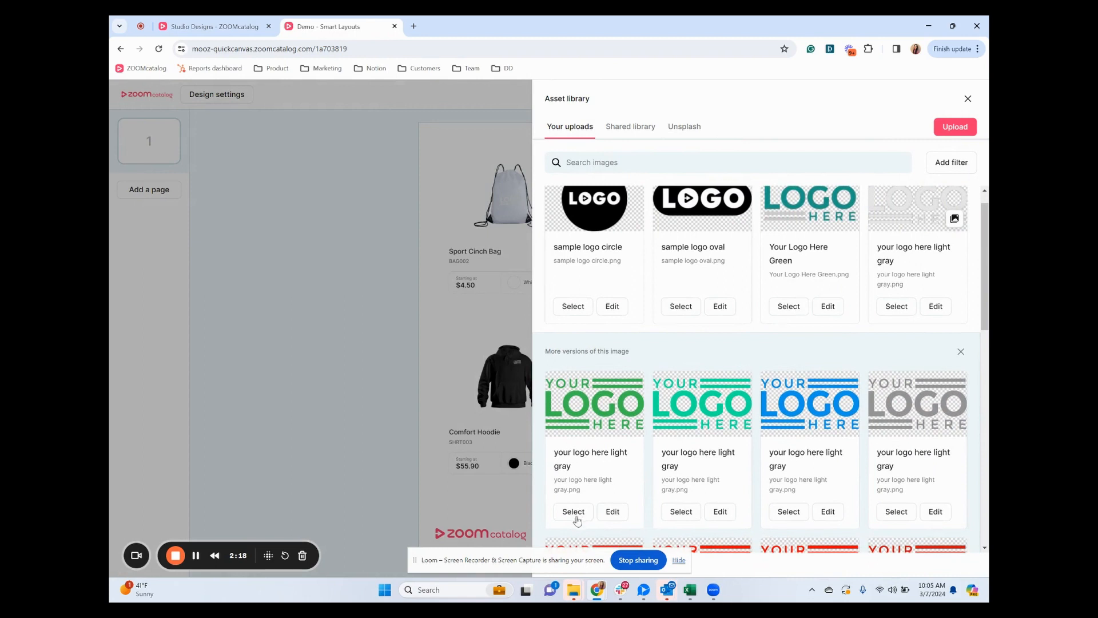
left_click(575, 515)
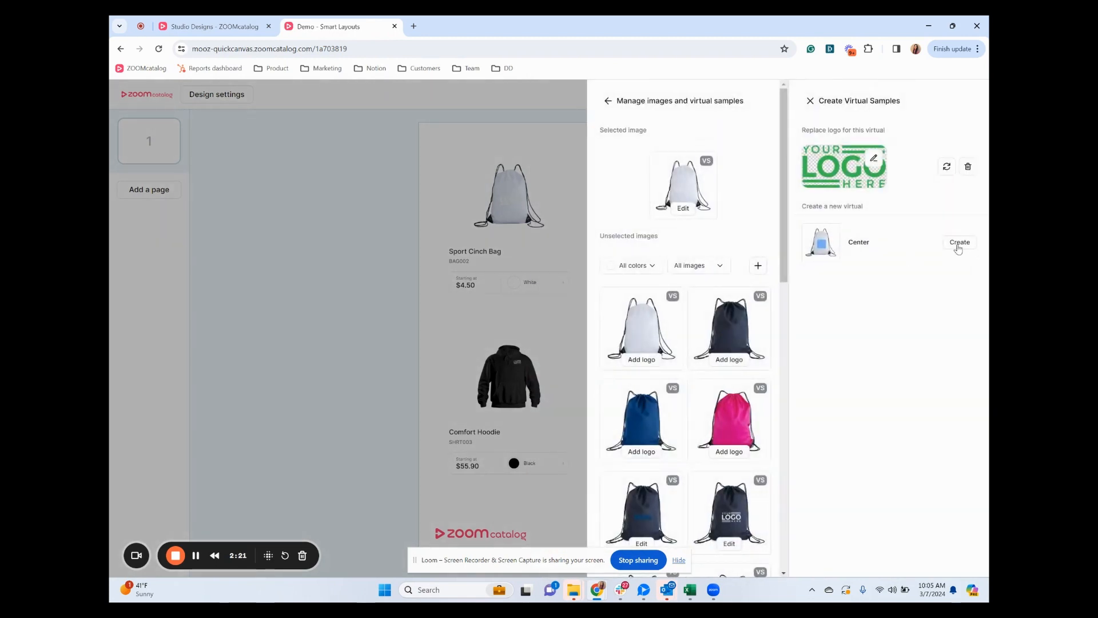
left_click(959, 243)
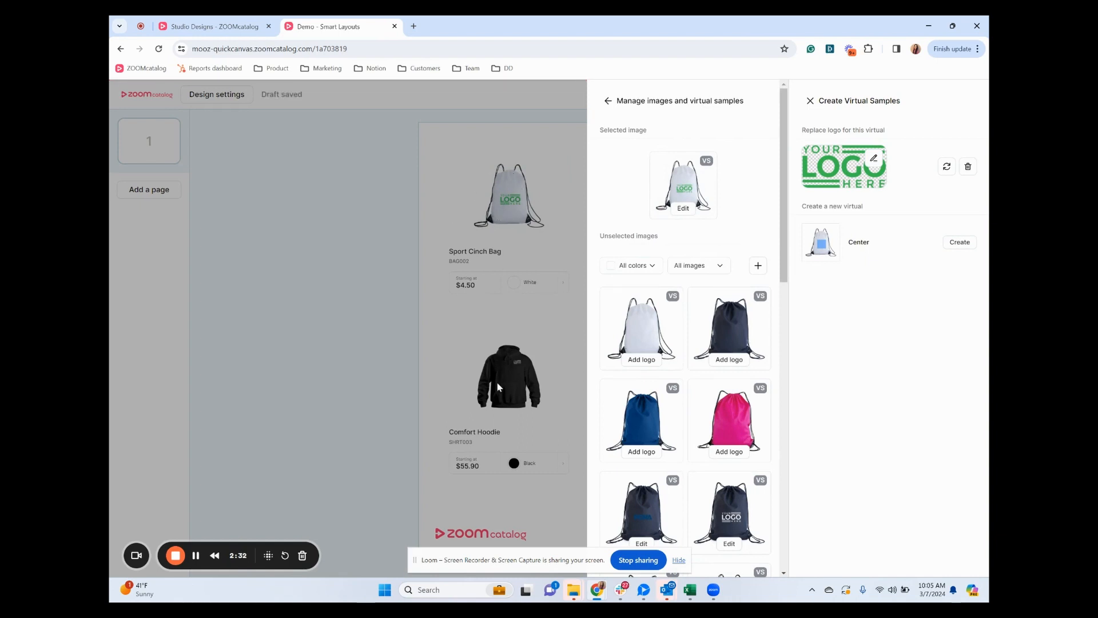
left_click(334, 271)
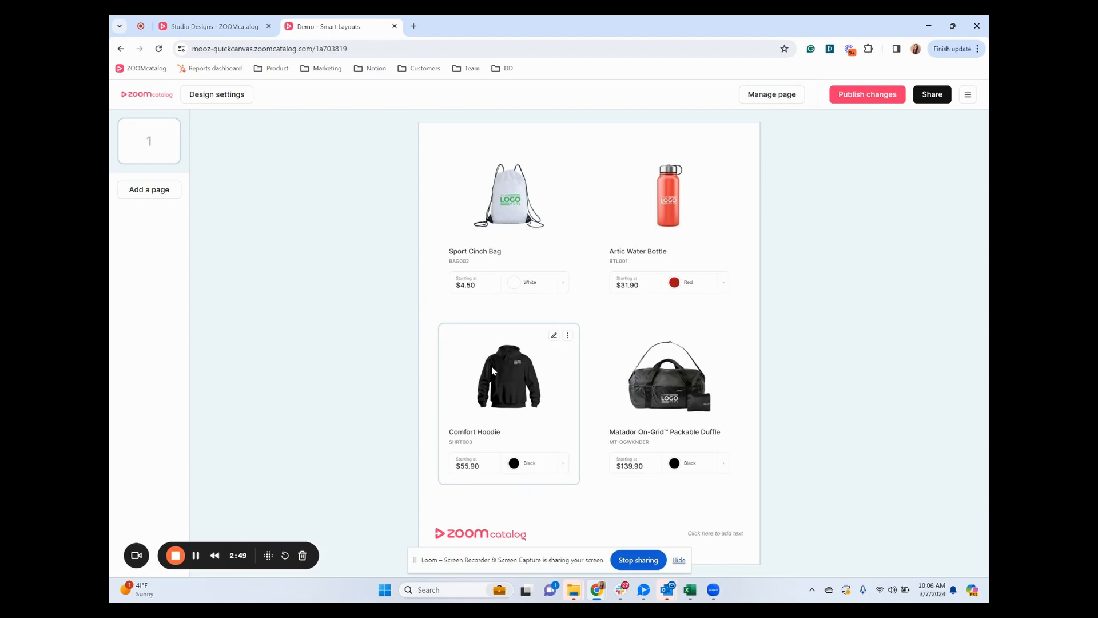
Create a Center Front virtual sample for the Comfort Hoodie and return to the page.
left_click(554, 335)
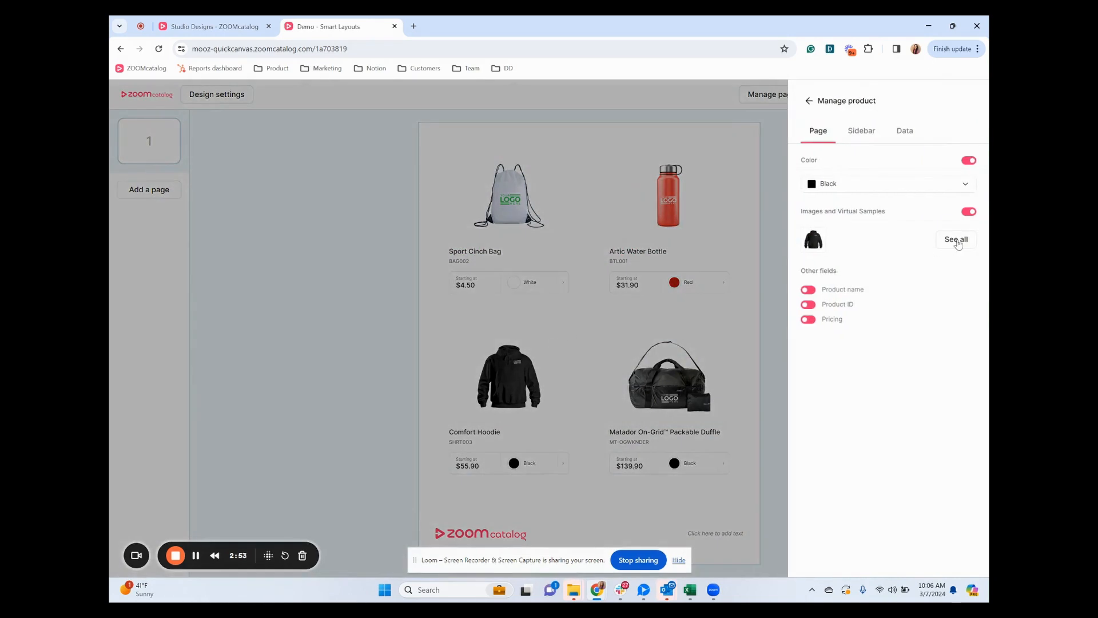
left_click(958, 244)
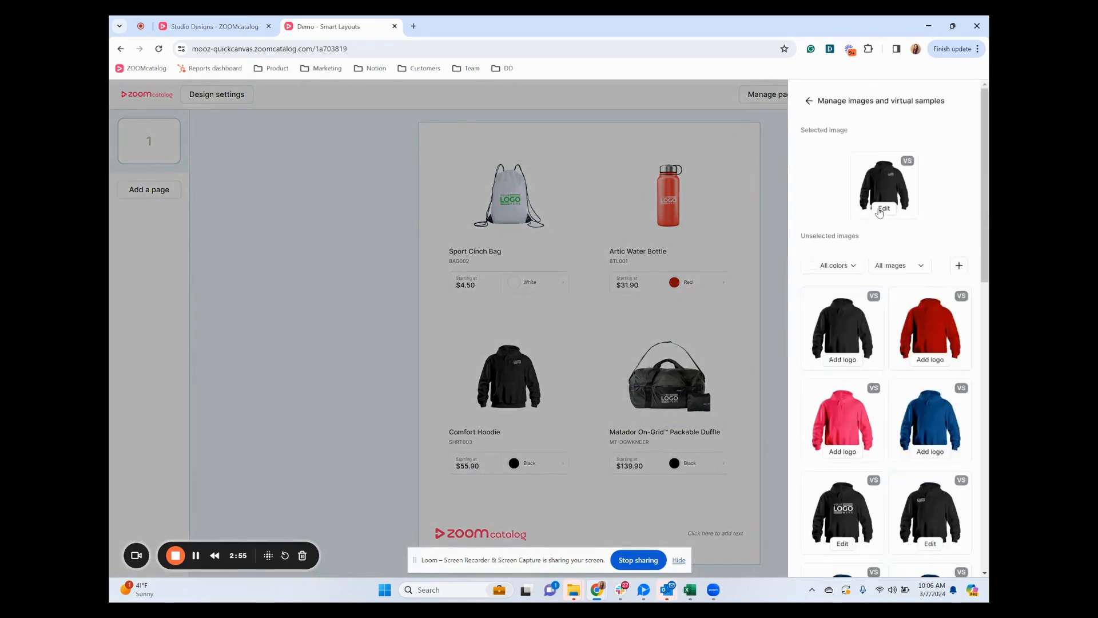
left_click(880, 212)
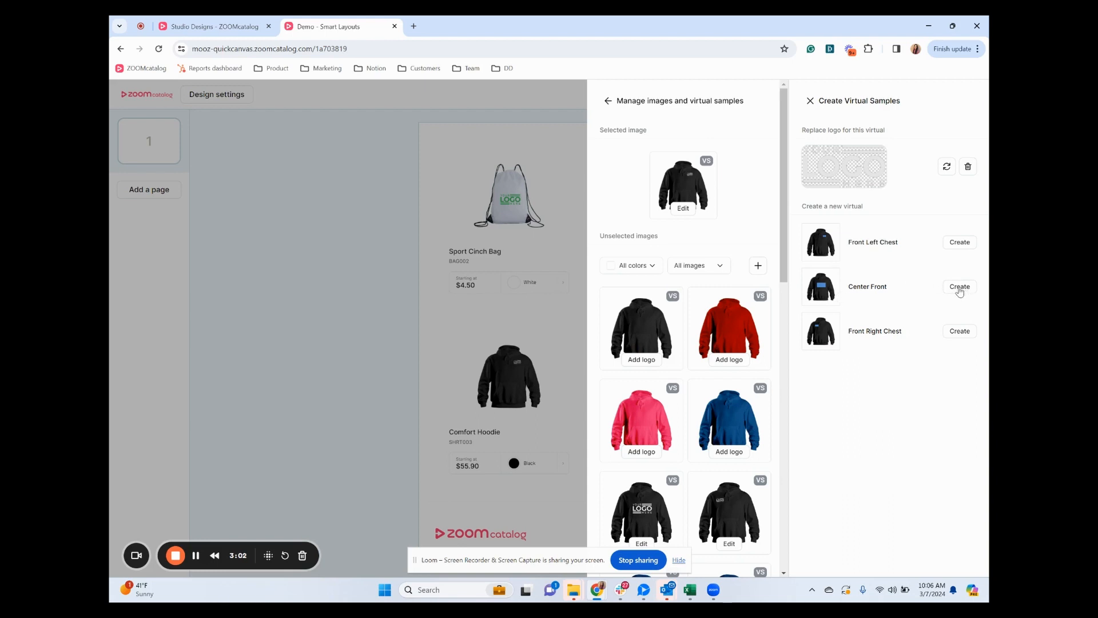
left_click(960, 290)
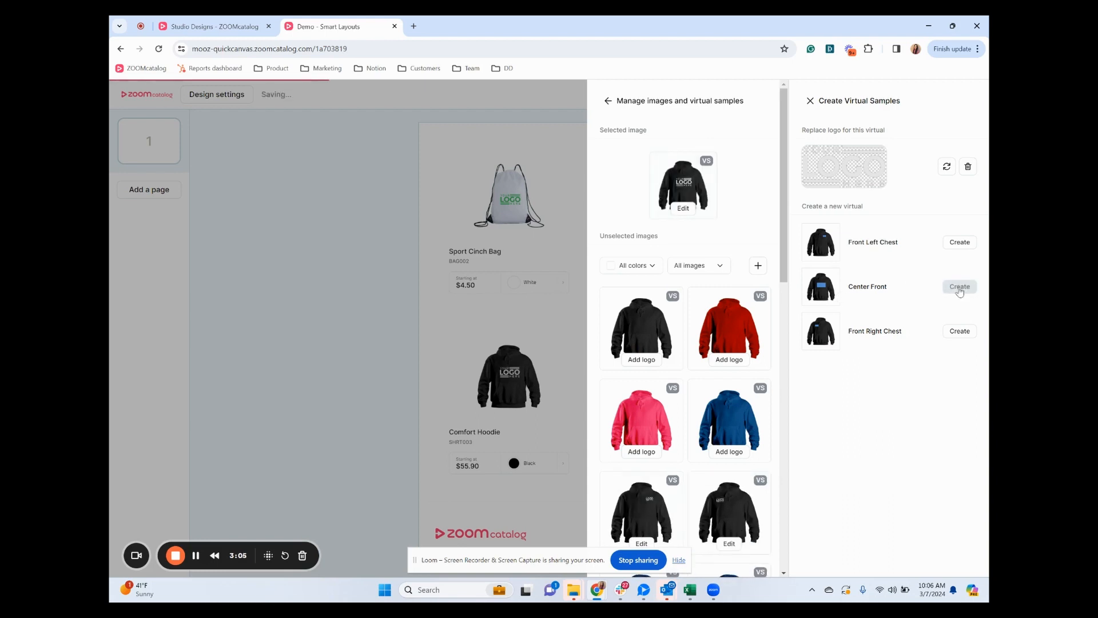
left_click(454, 314)
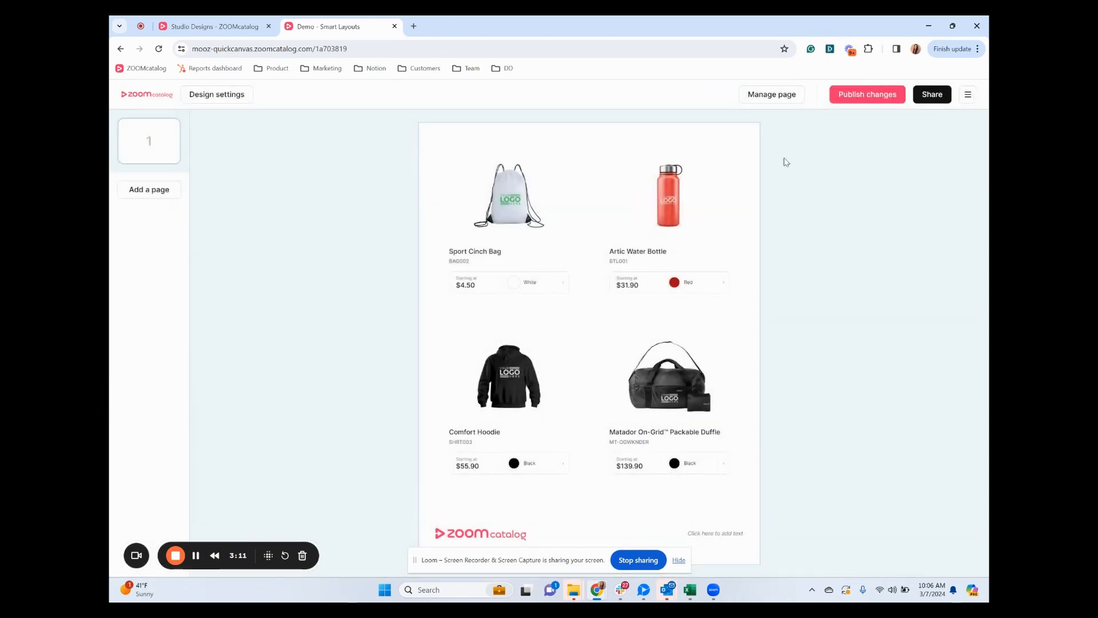
Change the page layout to 4 Product Images.
left_click(778, 98)
left_click(902, 214)
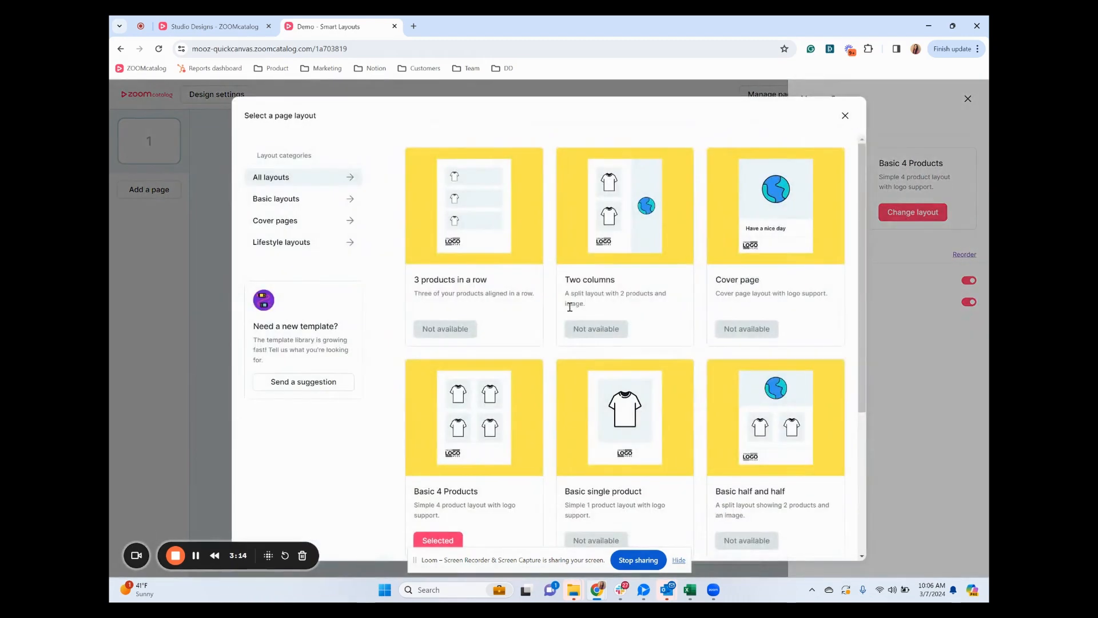
scroll(570, 310, "down", 4)
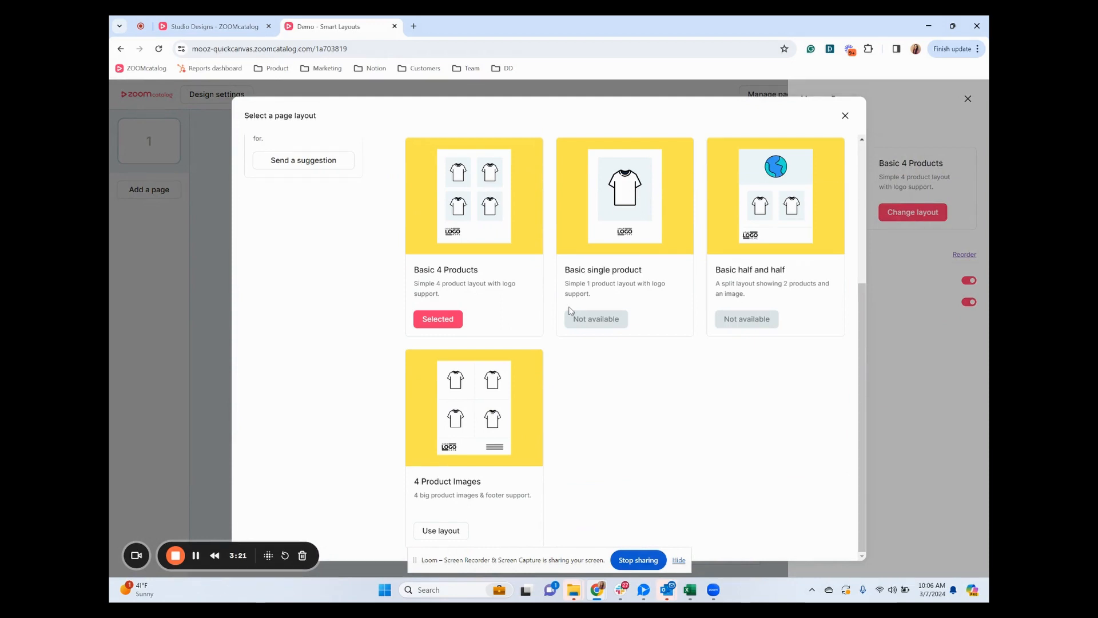
left_click(439, 532)
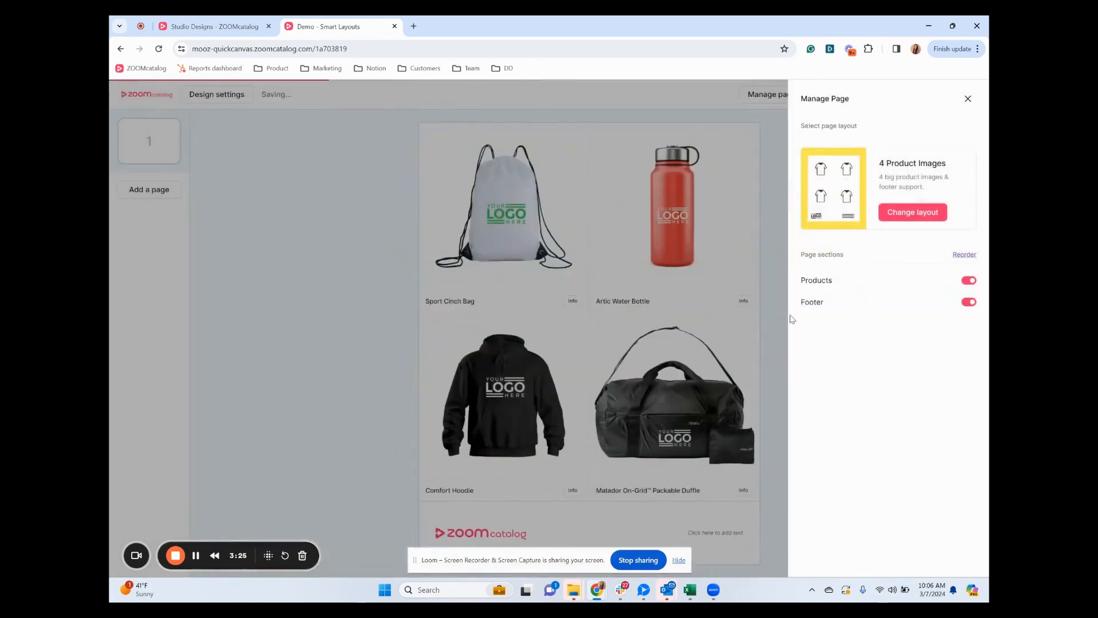
left_click(316, 358)
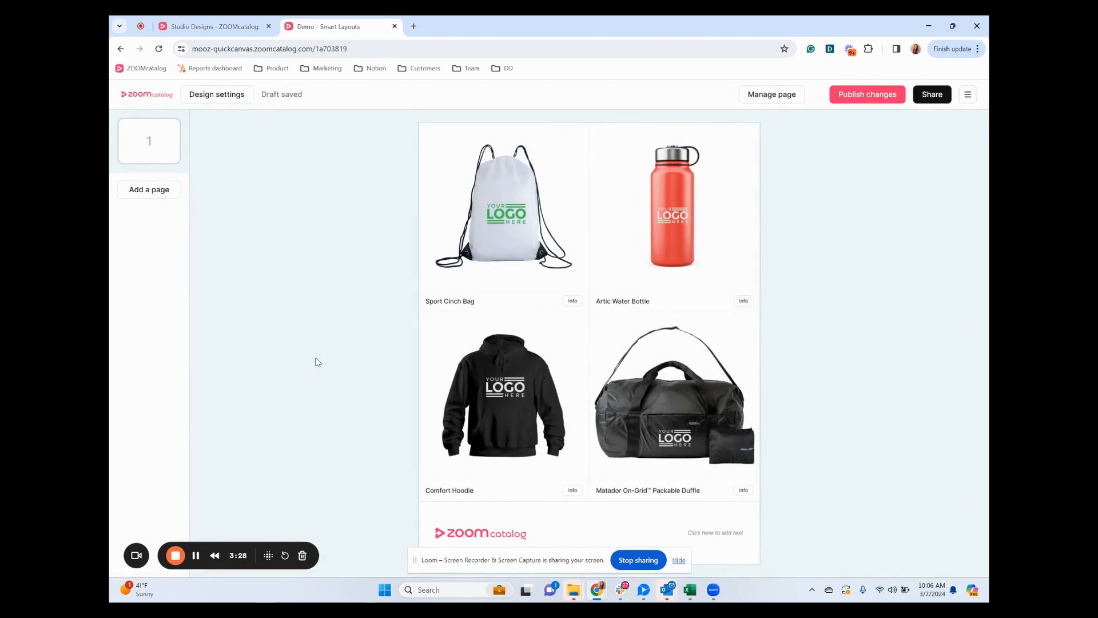
Publish the design and open its shared link.
left_click(868, 99)
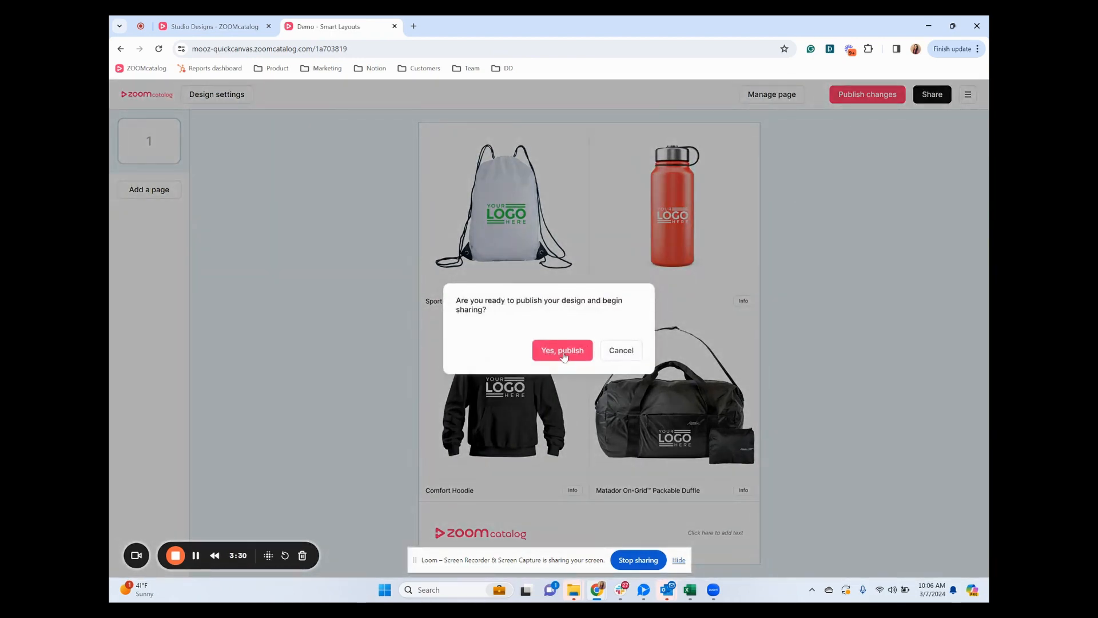
left_click(563, 351)
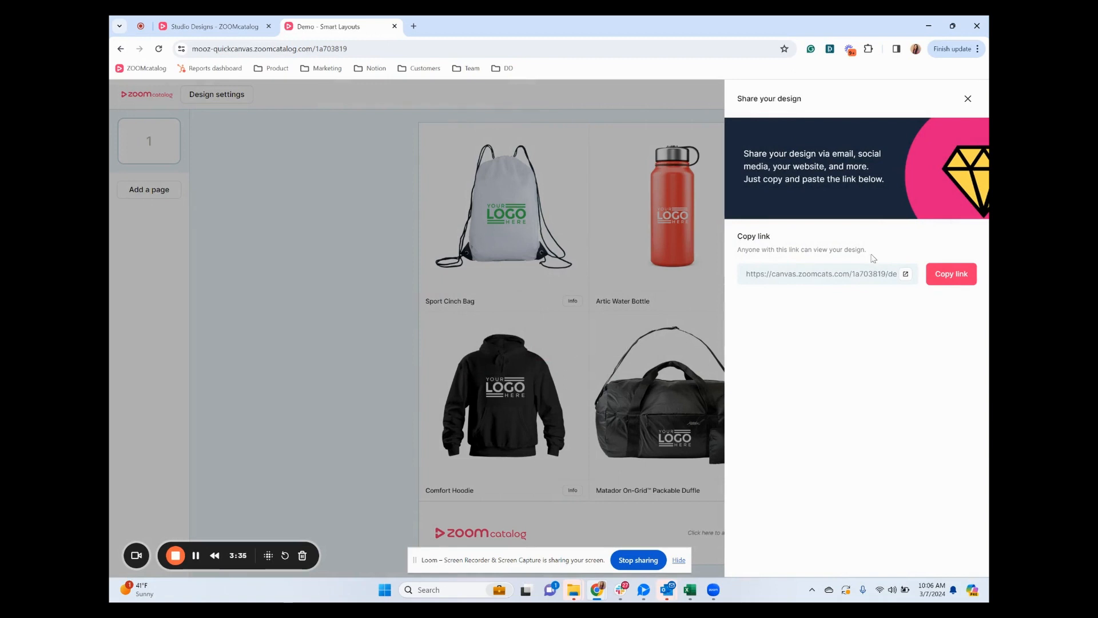
left_click(904, 276)
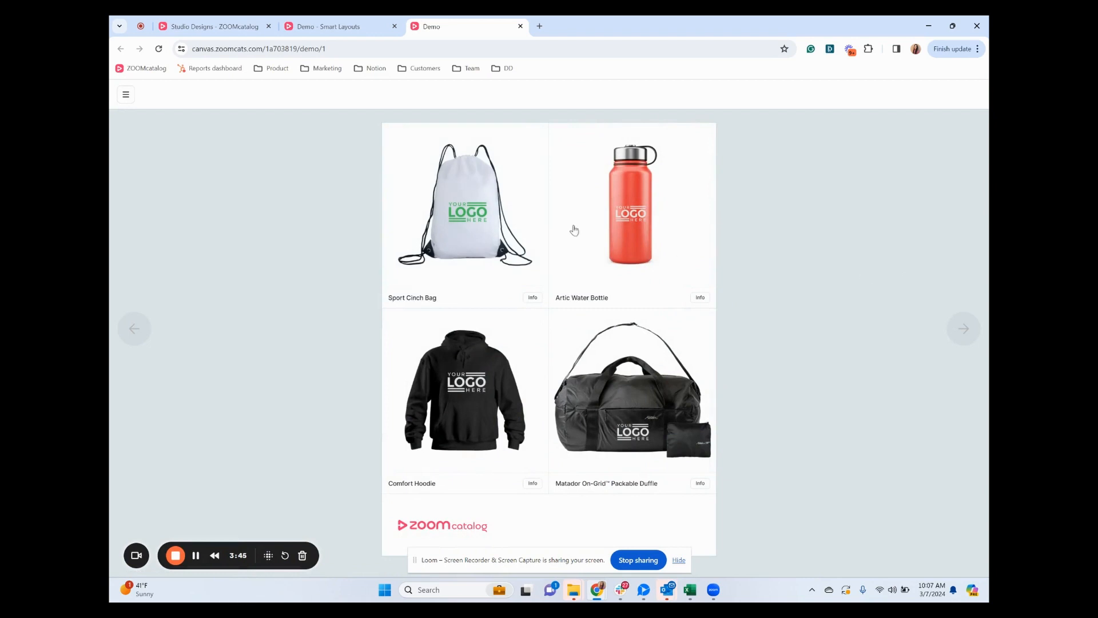
Look at the Sport Cinch Bag's product information in the published design, then close it.
left_click(469, 210)
mouse_move(777, 199)
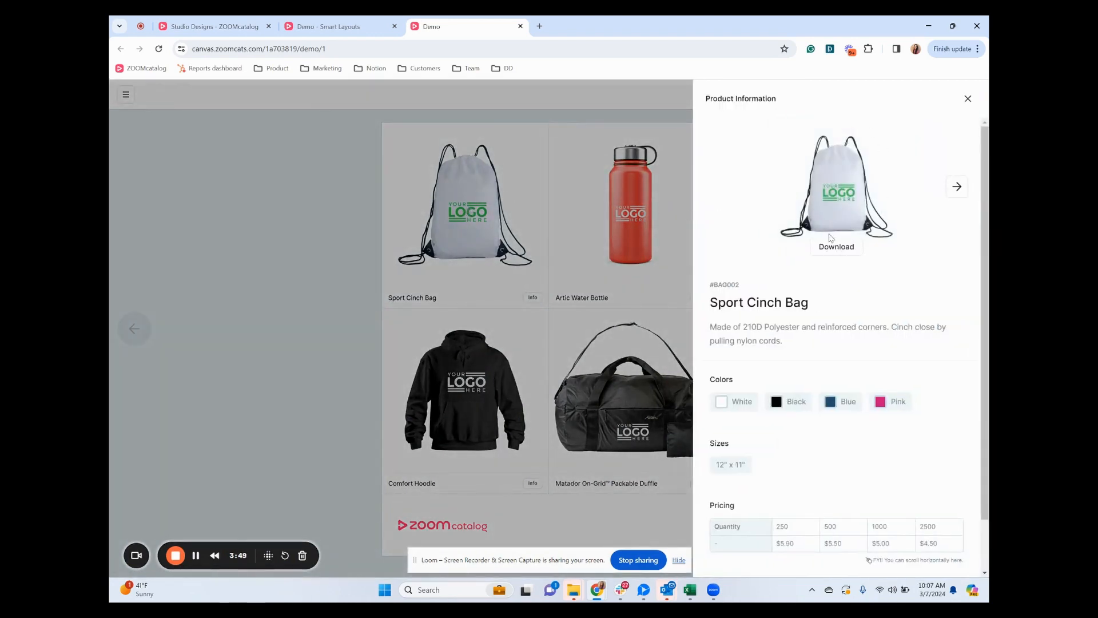
left_click(302, 230)
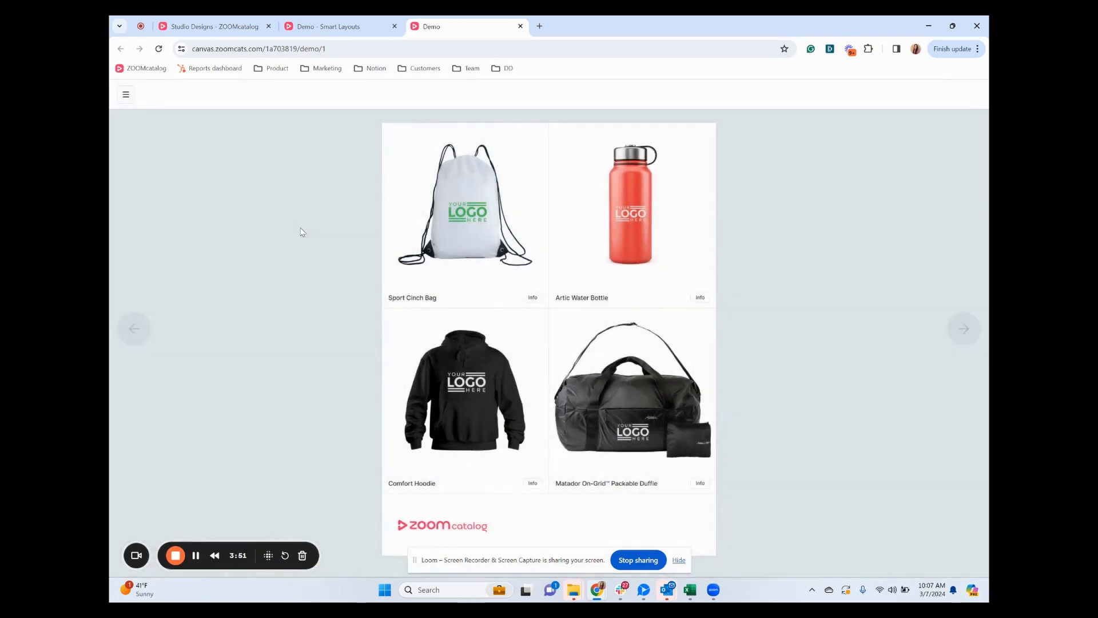